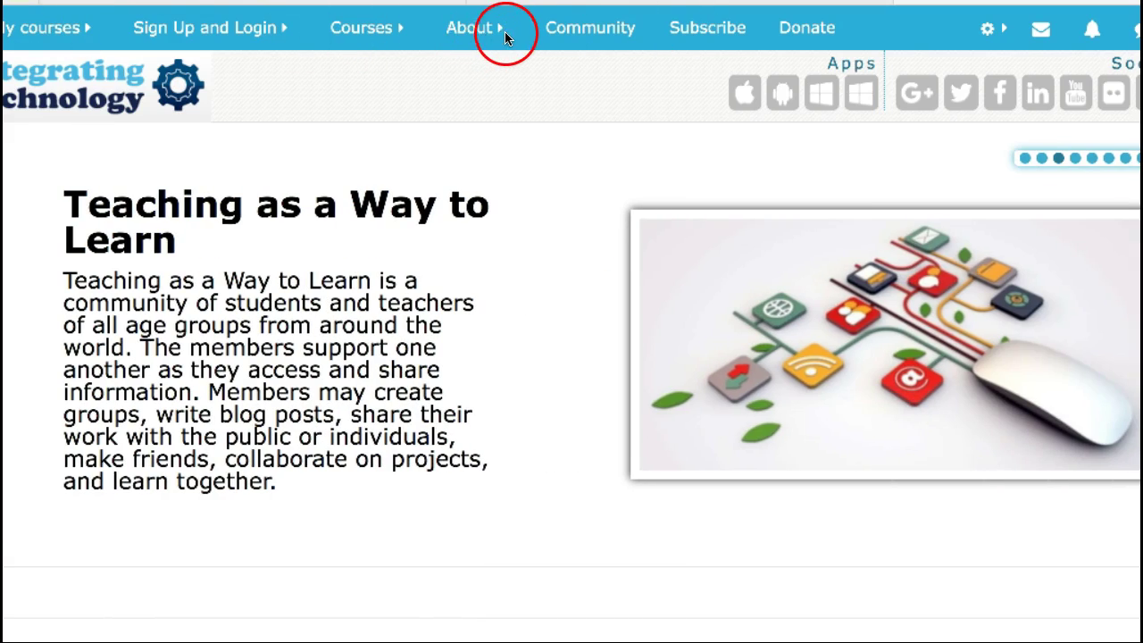
Open the EVOMC ongoing COMMUNITY course in the Electronic Village Online EVO19 category of the course list
{"action": "left_click", "coordinate": [357, 33]}
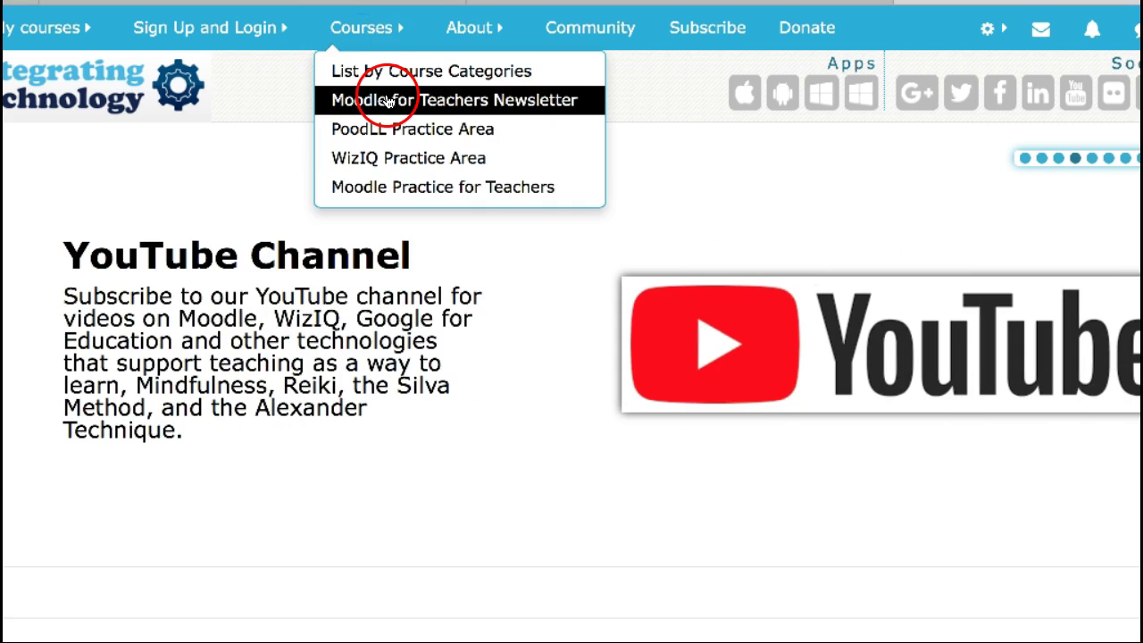
{"action": "left_click", "coordinate": [410, 72]}
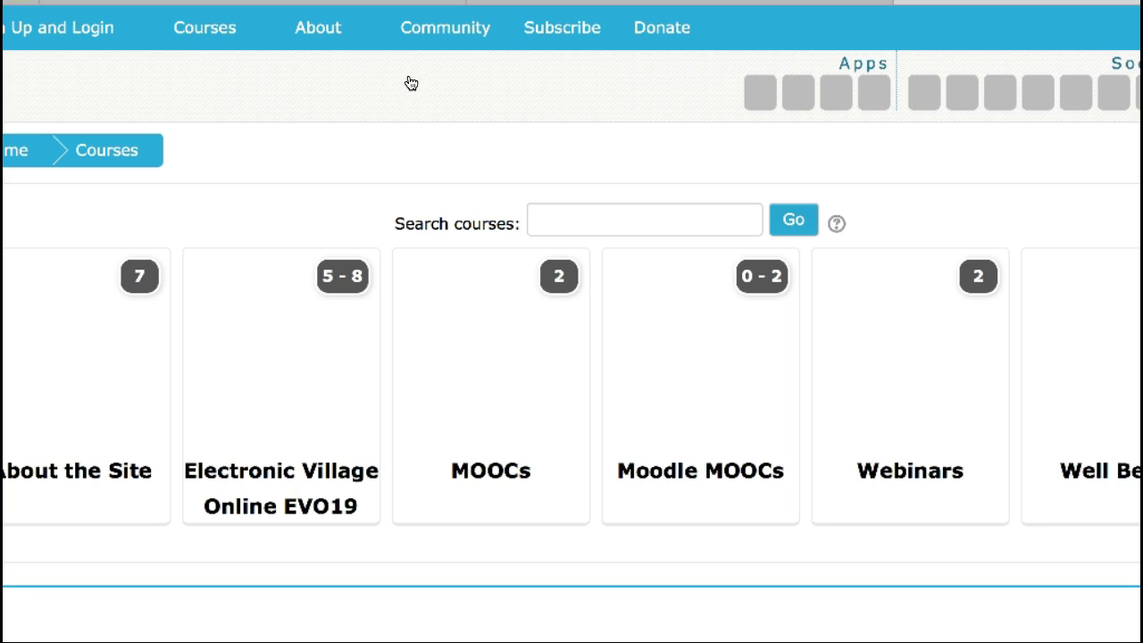
{"action": "left_click", "coordinate": [122, 28]}
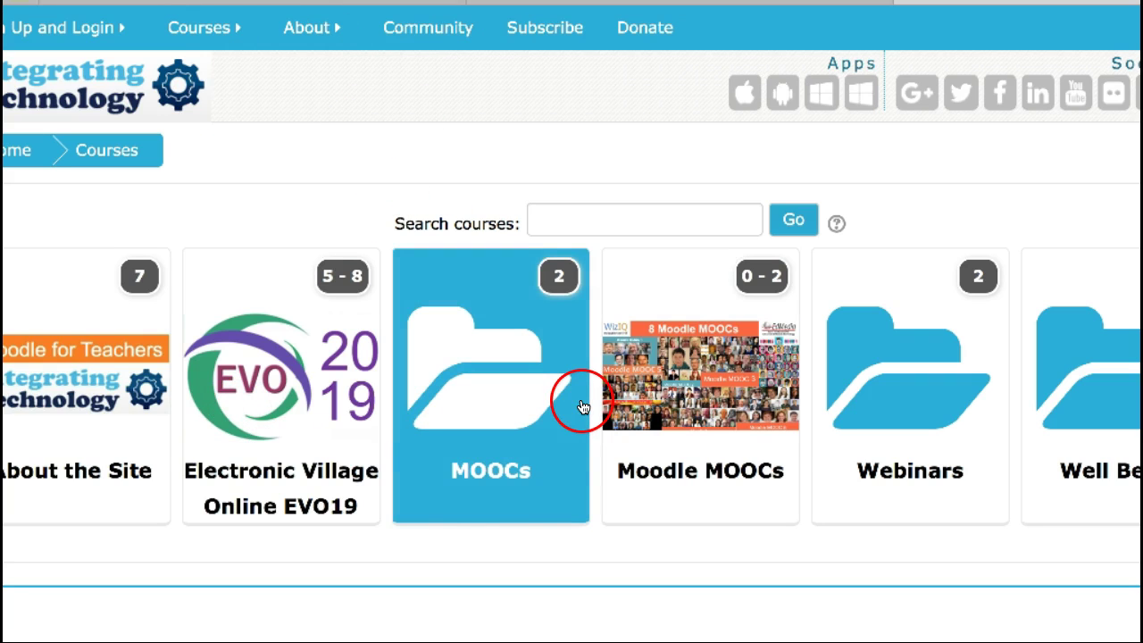
{"action": "left_click", "coordinate": [337, 415]}
{"action": "scroll", "coordinate": [339, 408], "scroll_direction": "down", "scroll_amount": 3}
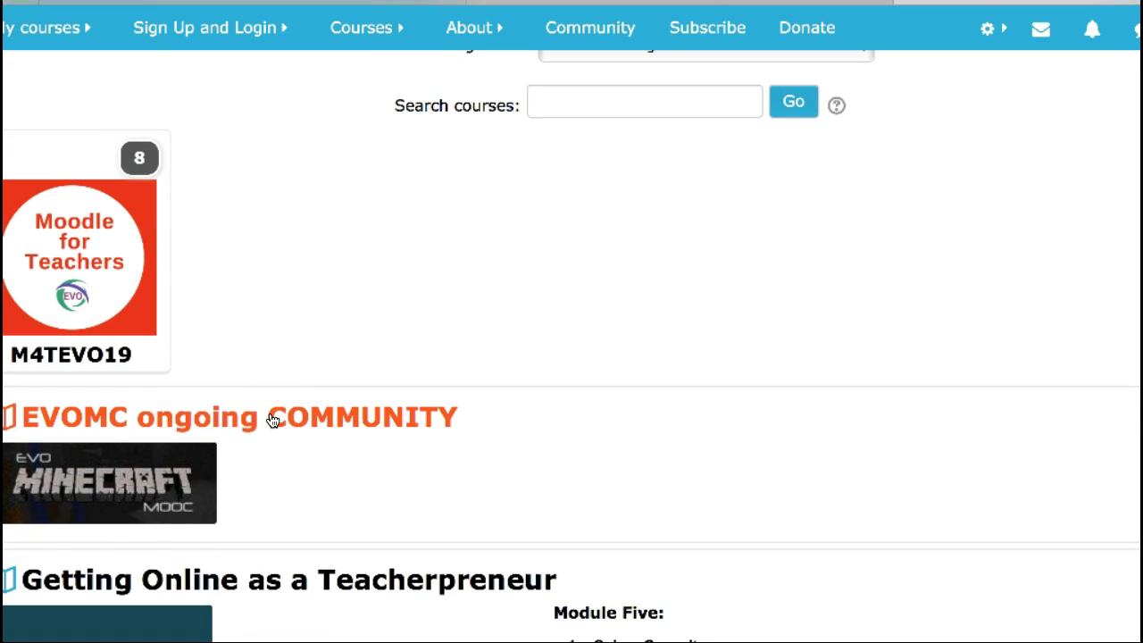
{"action": "left_click", "coordinate": [272, 420]}
Turn on editing for the course and open its WEEK 1: ORIENT section
{"action": "scroll", "coordinate": [273, 420], "scroll_direction": "up", "scroll_amount": 1}
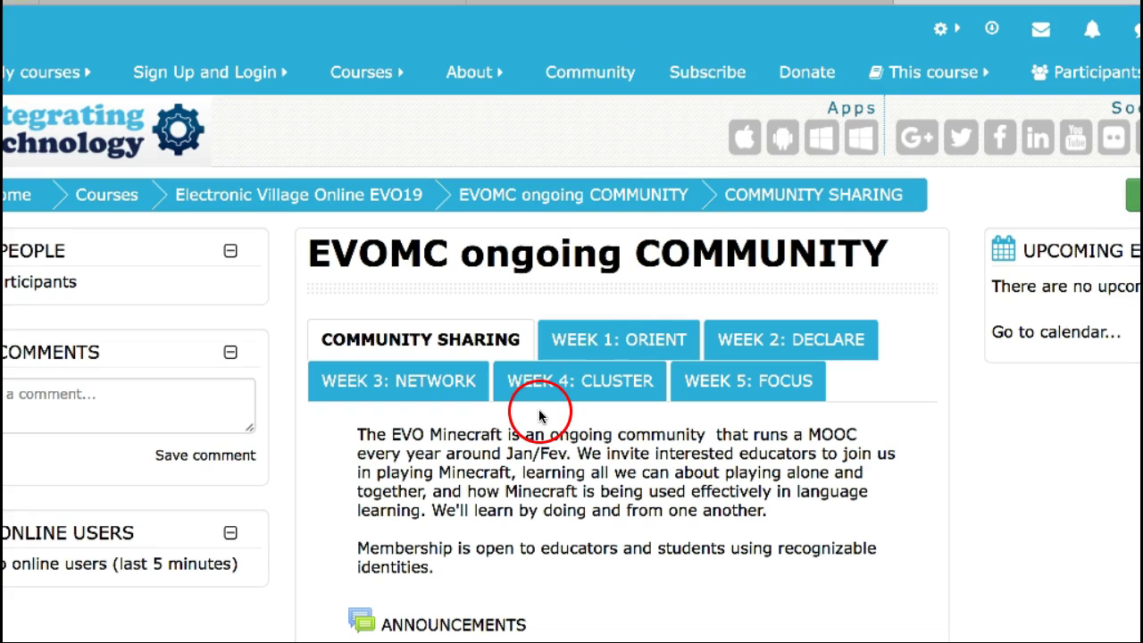
{"action": "scroll", "coordinate": [541, 403], "scroll_direction": "down", "scroll_amount": 2}
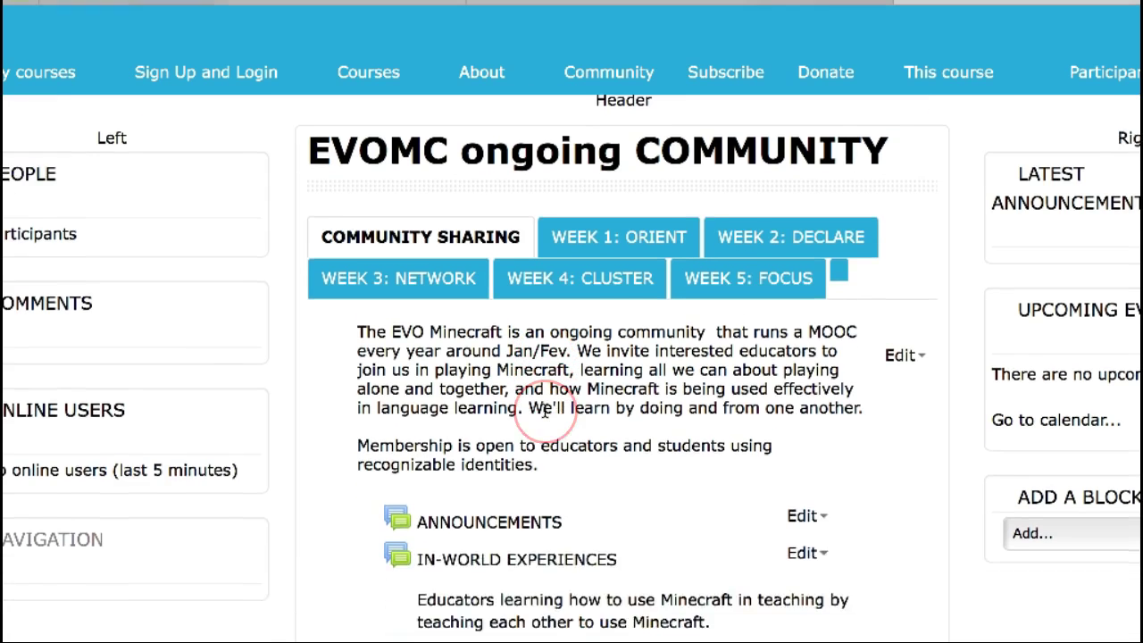
{"action": "scroll", "coordinate": [545, 409], "scroll_direction": "down", "scroll_amount": 1}
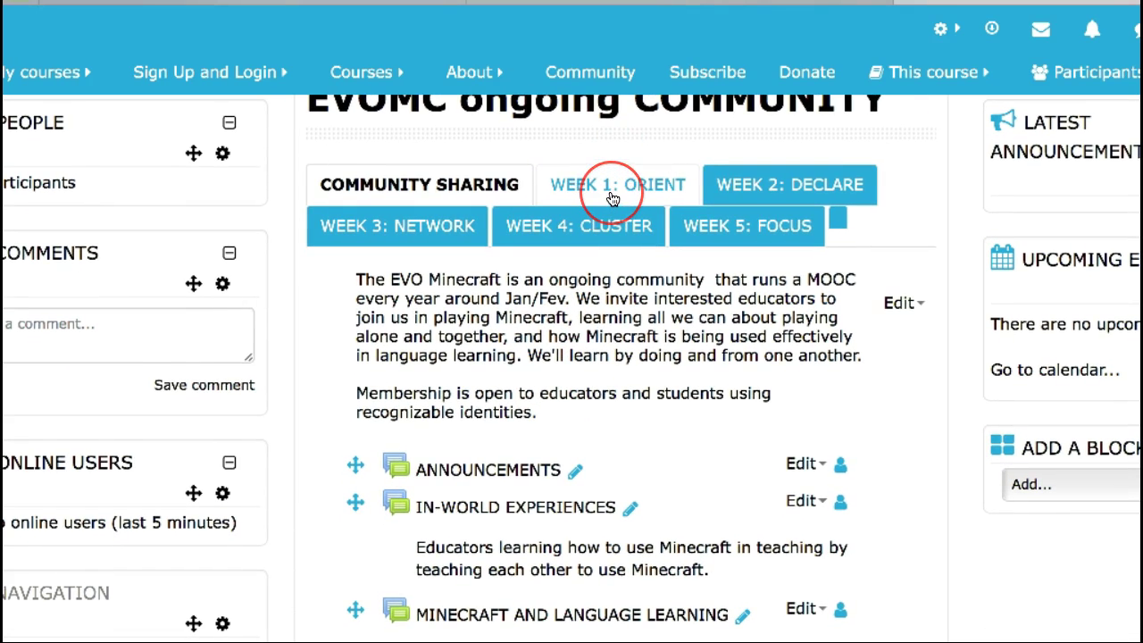
{"action": "left_click", "coordinate": [613, 198]}
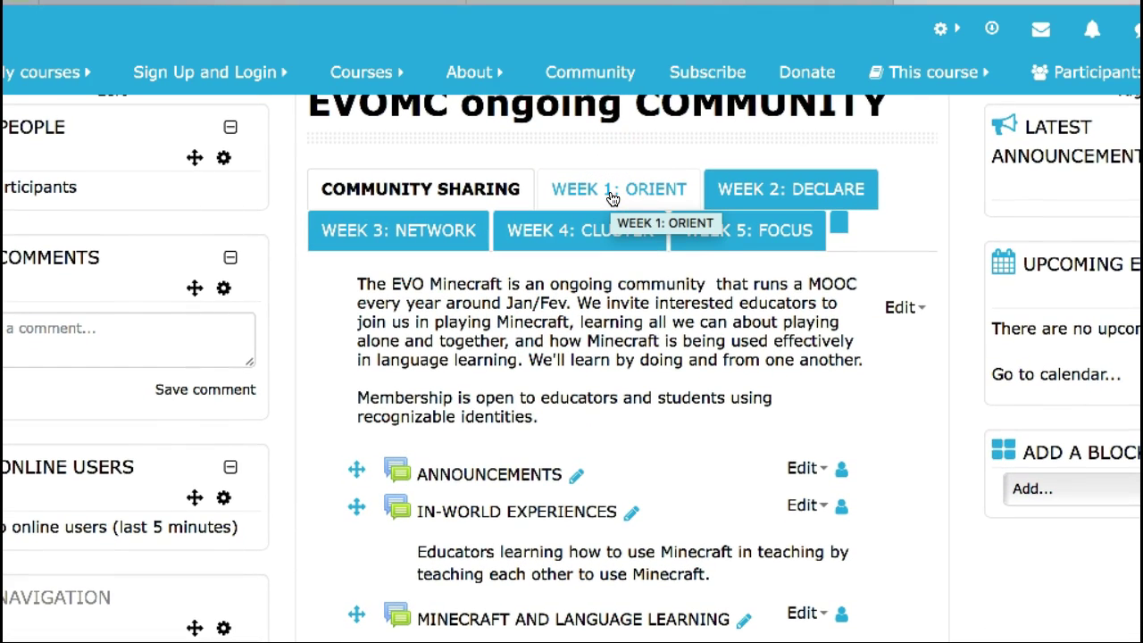
{"action": "left_click", "coordinate": [613, 197]}
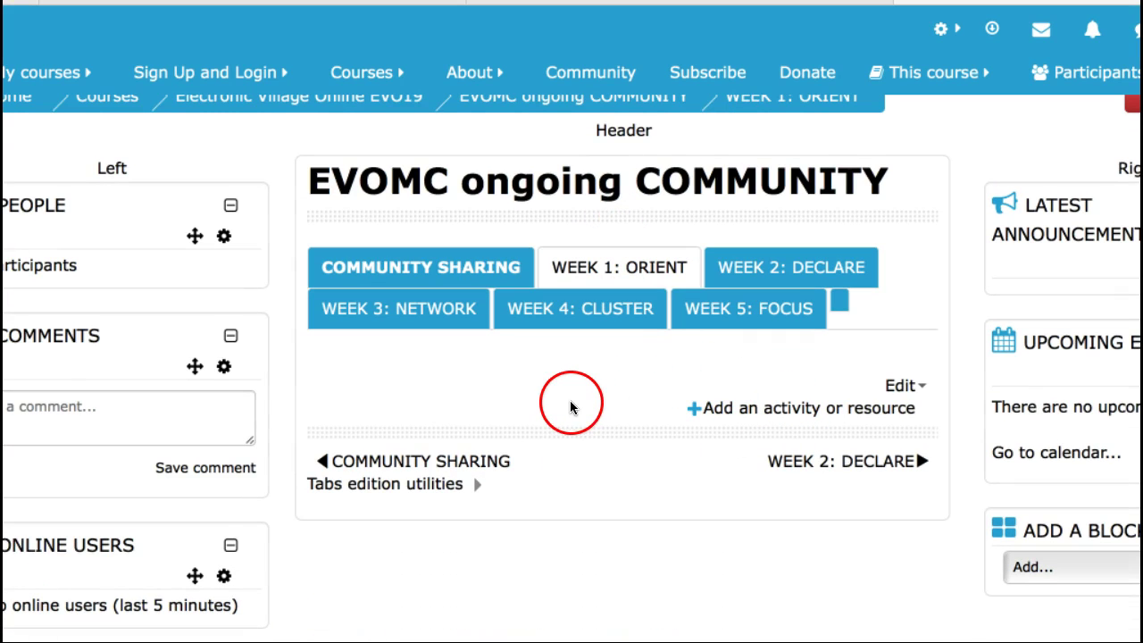
Add a Zoom meeting activity to the WEEK 1: ORIENT section
{"action": "left_click", "coordinate": [653, 410]}
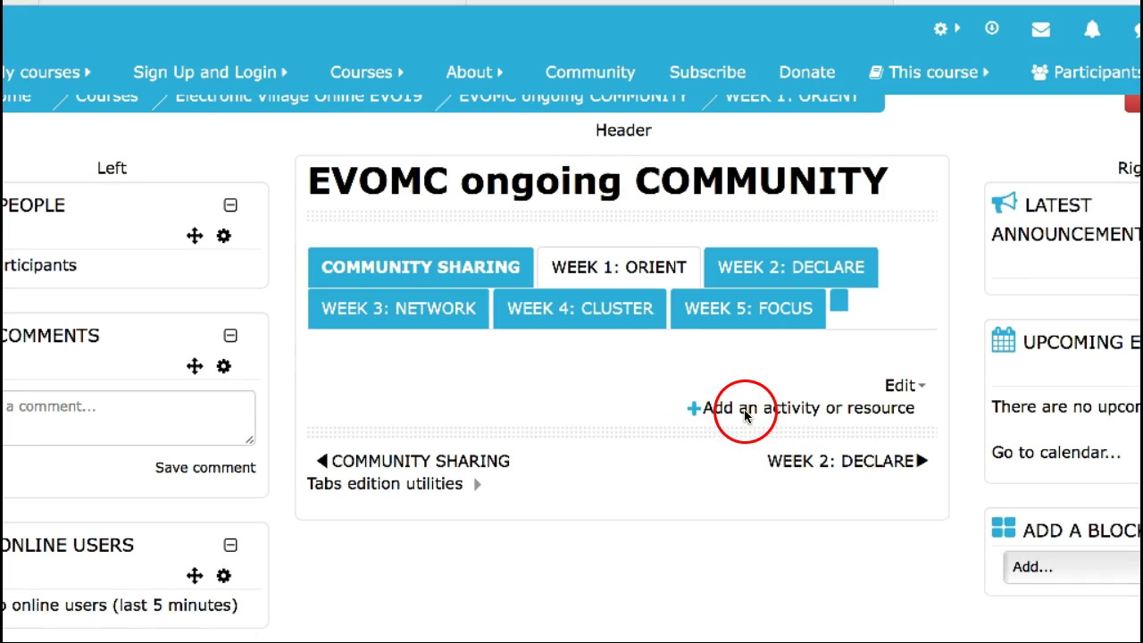
{"action": "left_click", "coordinate": [742, 407]}
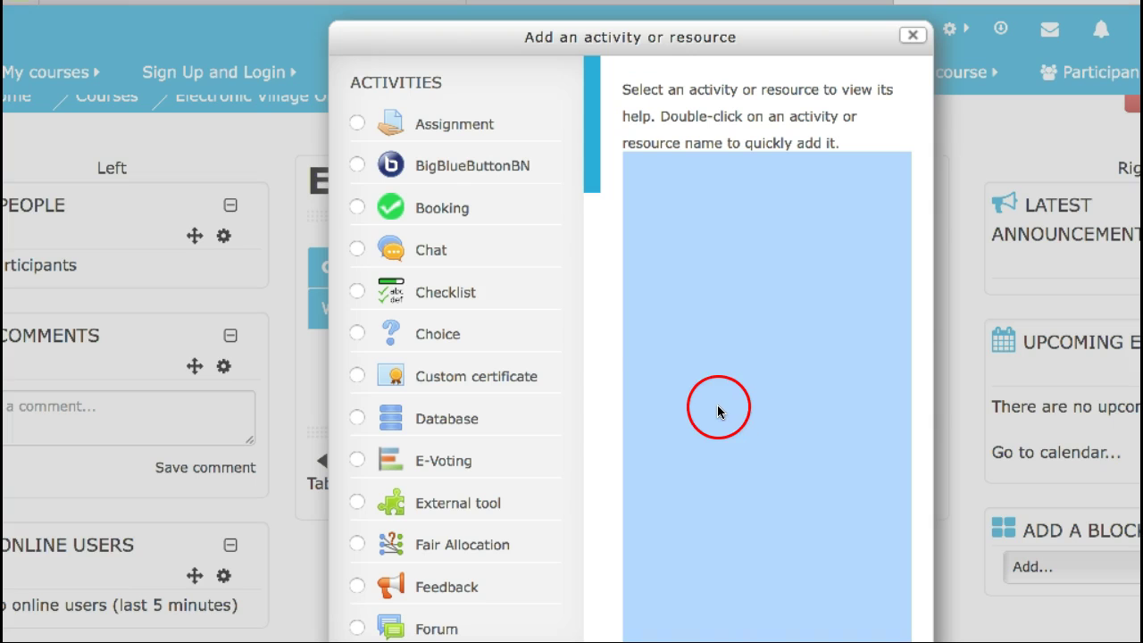
{"action": "left_click", "coordinate": [913, 35]}
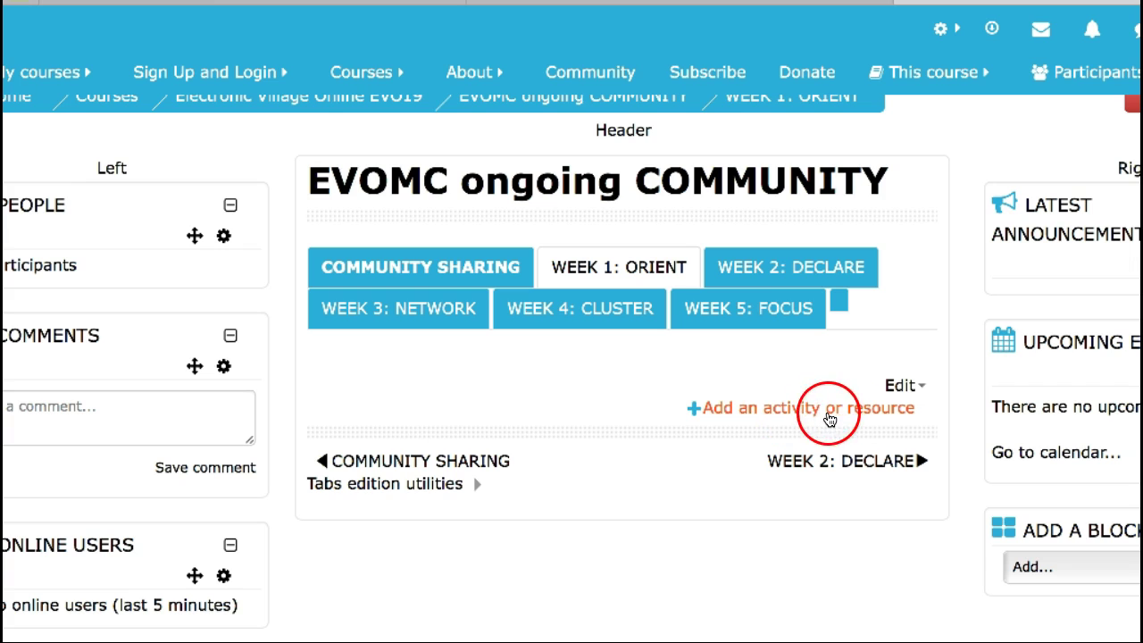
{"action": "left_click", "coordinate": [829, 411]}
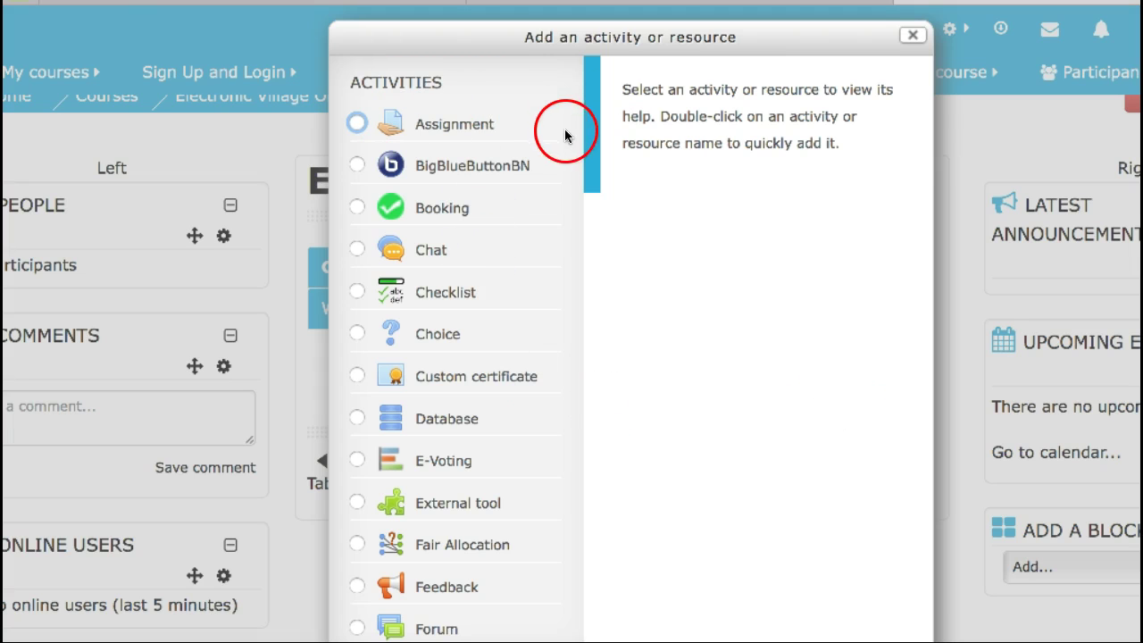
{"action": "left_click_drag", "start_coordinate": [586, 147], "coordinate": [594, 550]}
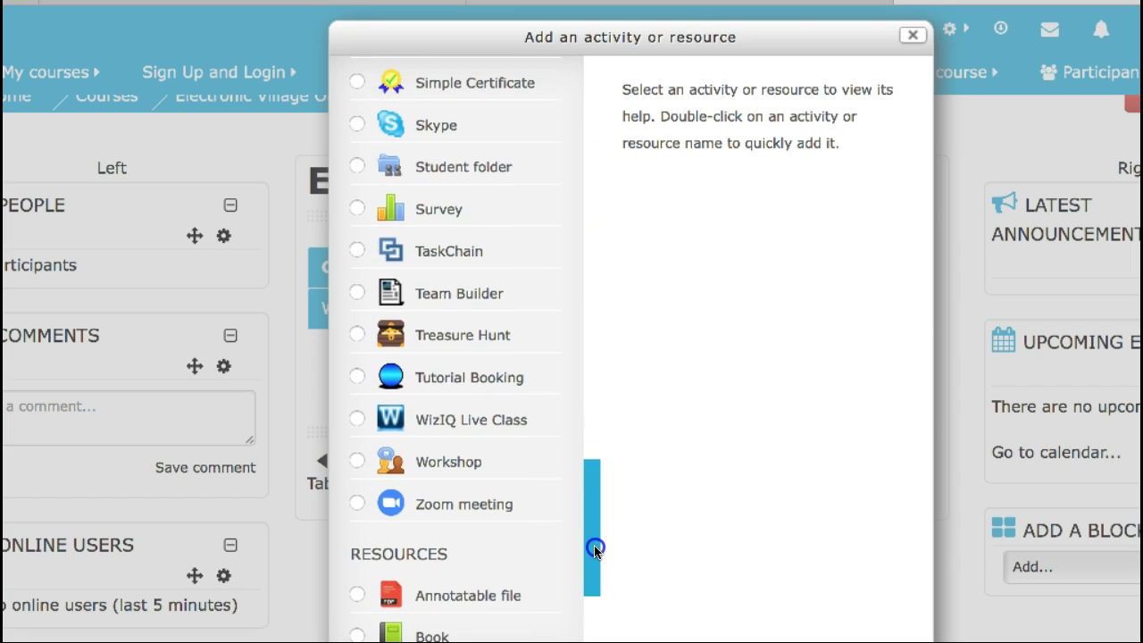
{"action": "left_click", "coordinate": [356, 507]}
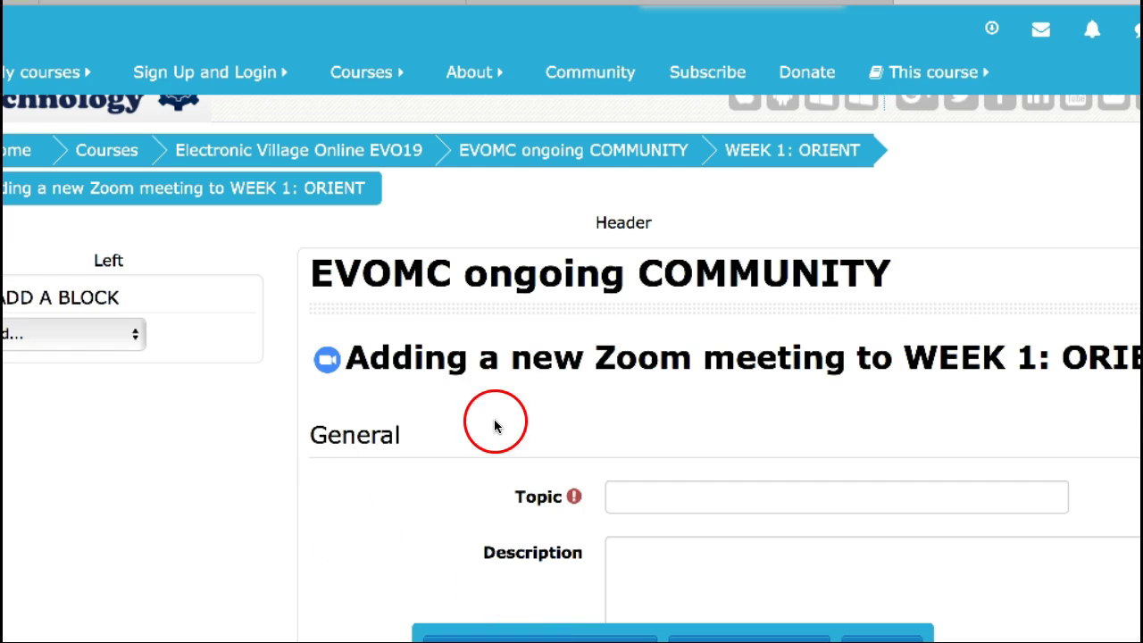
Enter Test 1 as the topic of the new Zoom meeting
{"action": "scroll", "coordinate": [625, 517], "scroll_direction": "down", "scroll_amount": 2}
{"action": "left_click", "coordinate": [622, 430]}
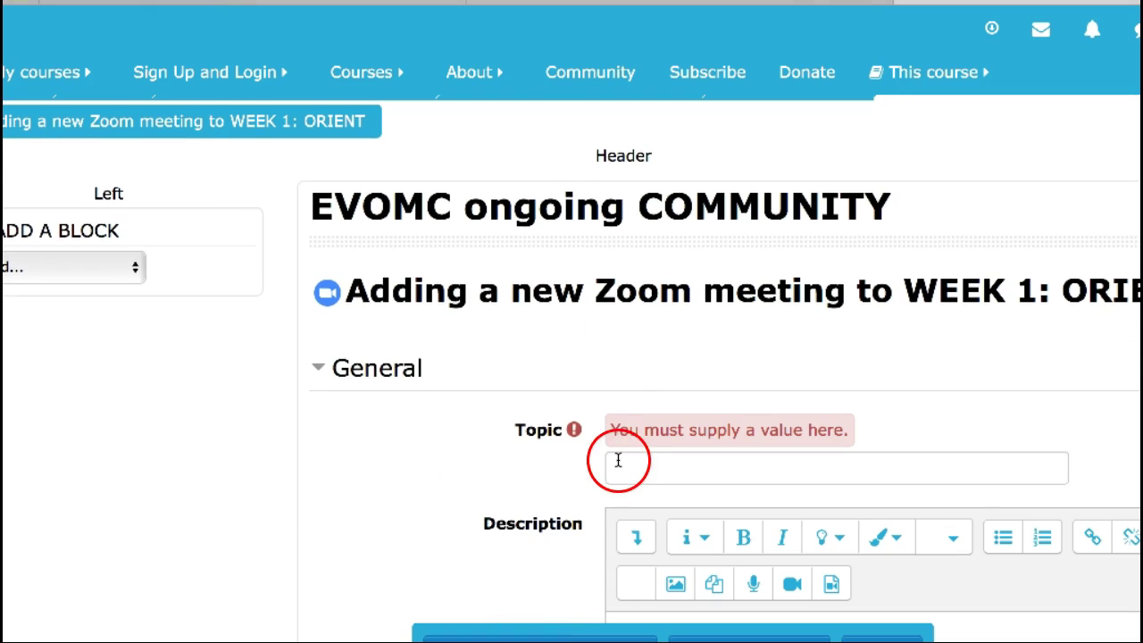
{"action": "left_click", "coordinate": [617, 462]}
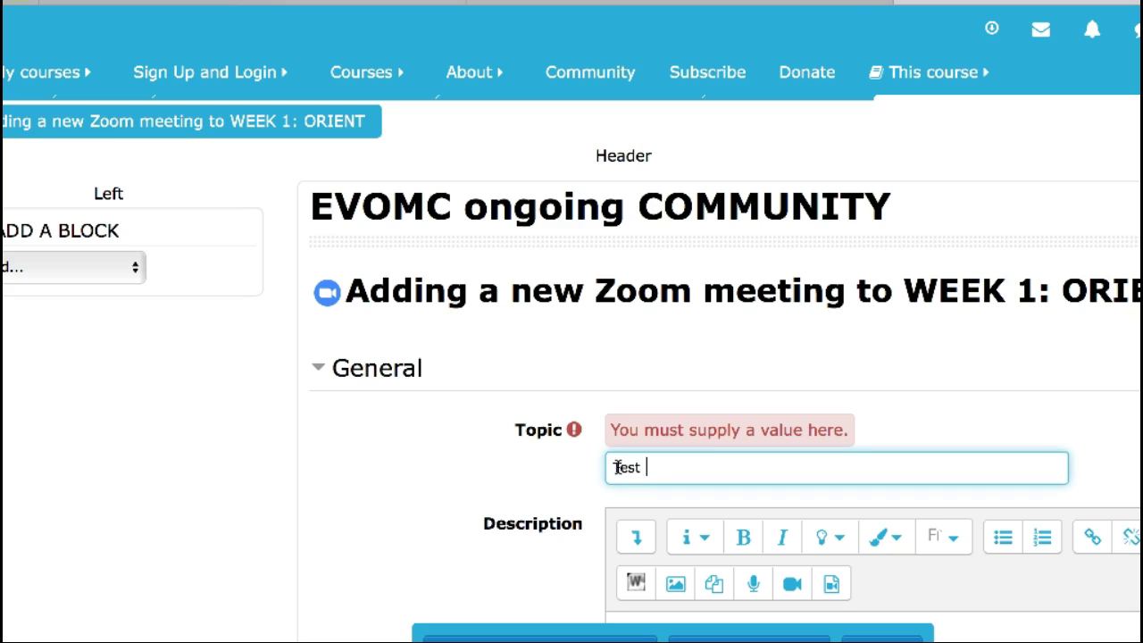
{"action": "scroll", "coordinate": [615, 461], "scroll_direction": "down", "scroll_amount": 3}
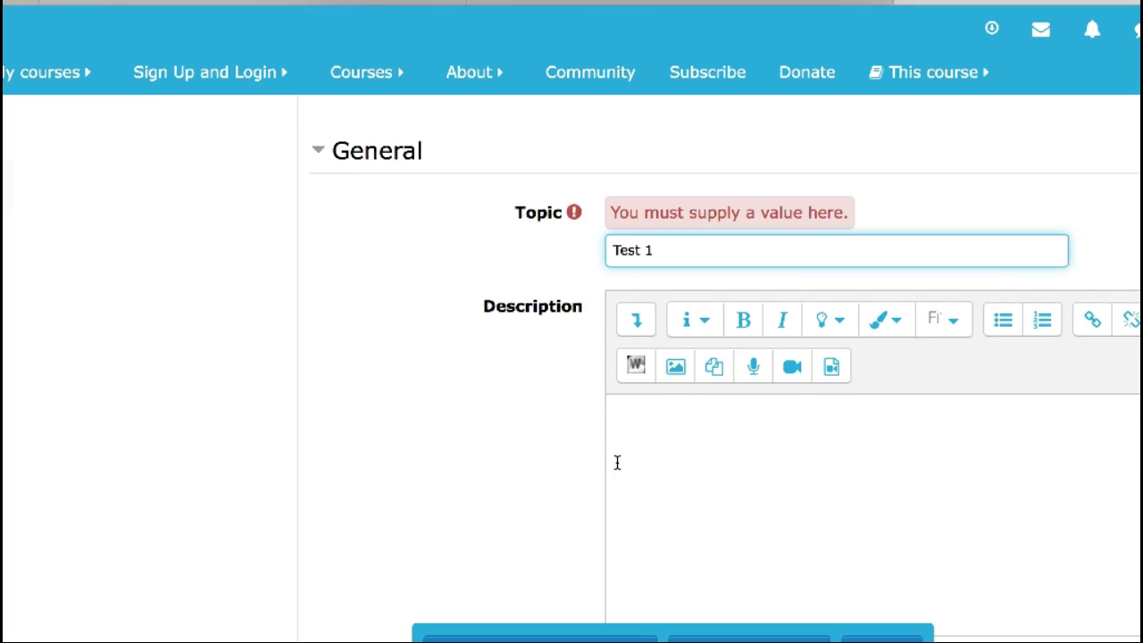
Review the meeting's description, date, duration and recurring settings, and read the help for the Webinar option
{"action": "left_click", "coordinate": [627, 459]}
{"action": "scroll", "coordinate": [642, 421], "scroll_direction": "down", "scroll_amount": 2}
{"action": "scroll", "coordinate": [616, 449], "scroll_direction": "down", "scroll_amount": 2}
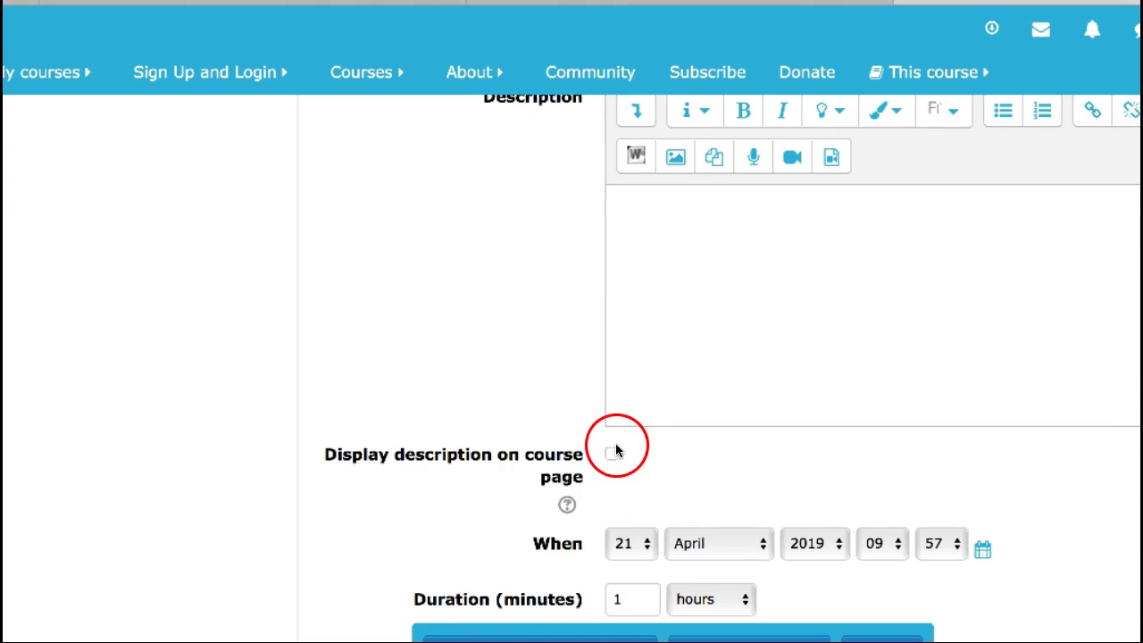
{"action": "scroll", "coordinate": [600, 518], "scroll_direction": "down", "scroll_amount": 2}
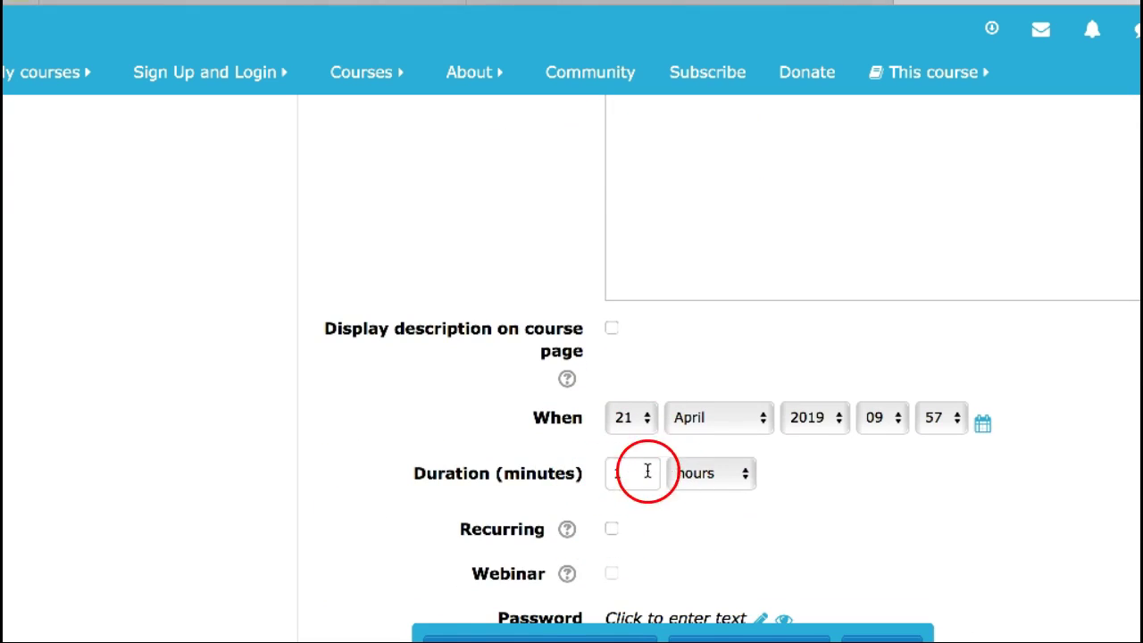
{"action": "scroll", "coordinate": [607, 483], "scroll_direction": "down", "scroll_amount": 1}
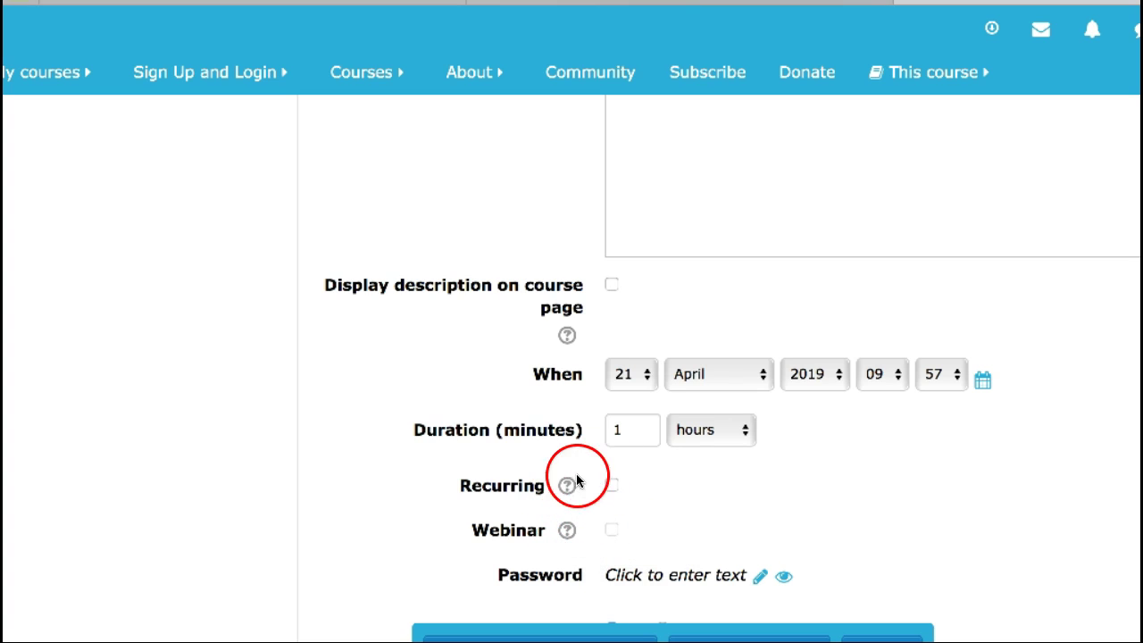
{"action": "scroll", "coordinate": [568, 489], "scroll_direction": "down", "scroll_amount": 1}
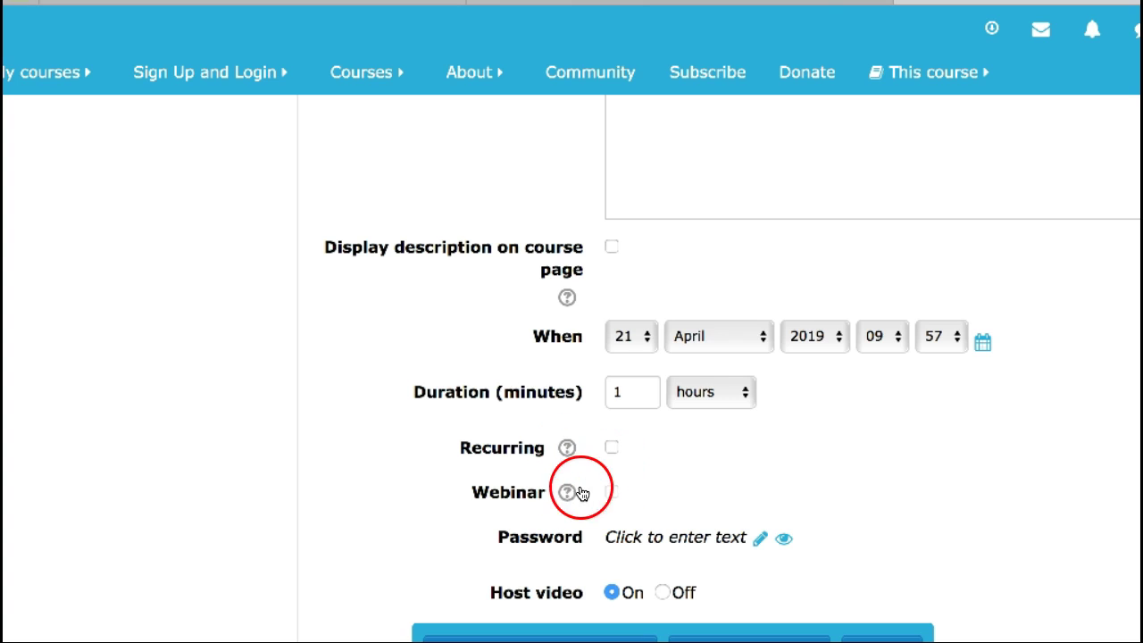
{"action": "left_click", "coordinate": [566, 492]}
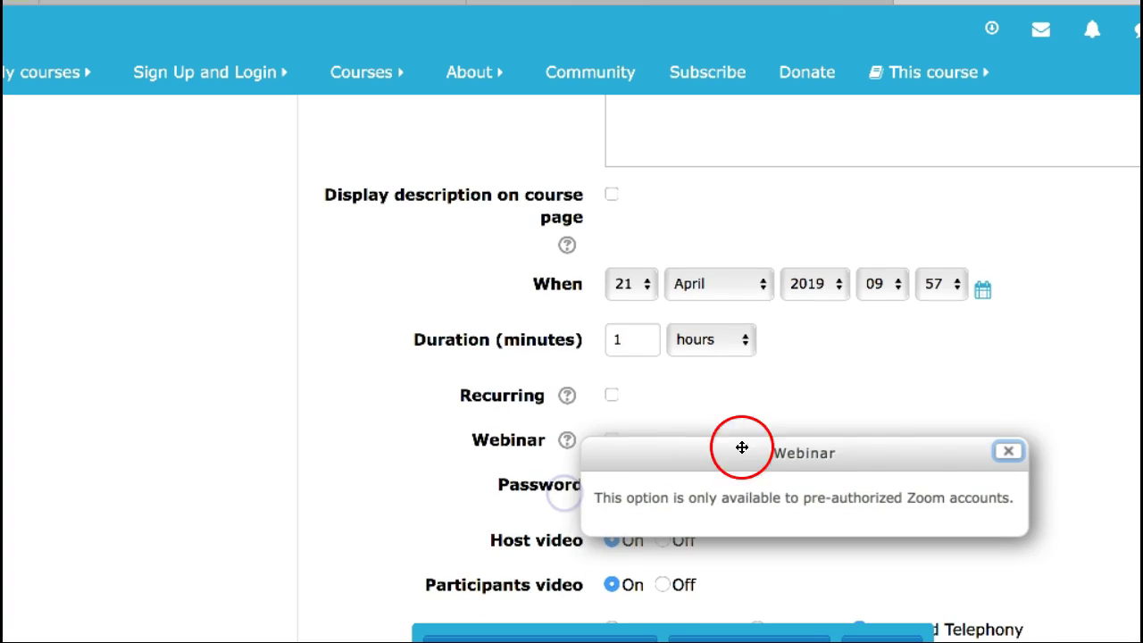
{"action": "left_click", "coordinate": [1010, 452]}
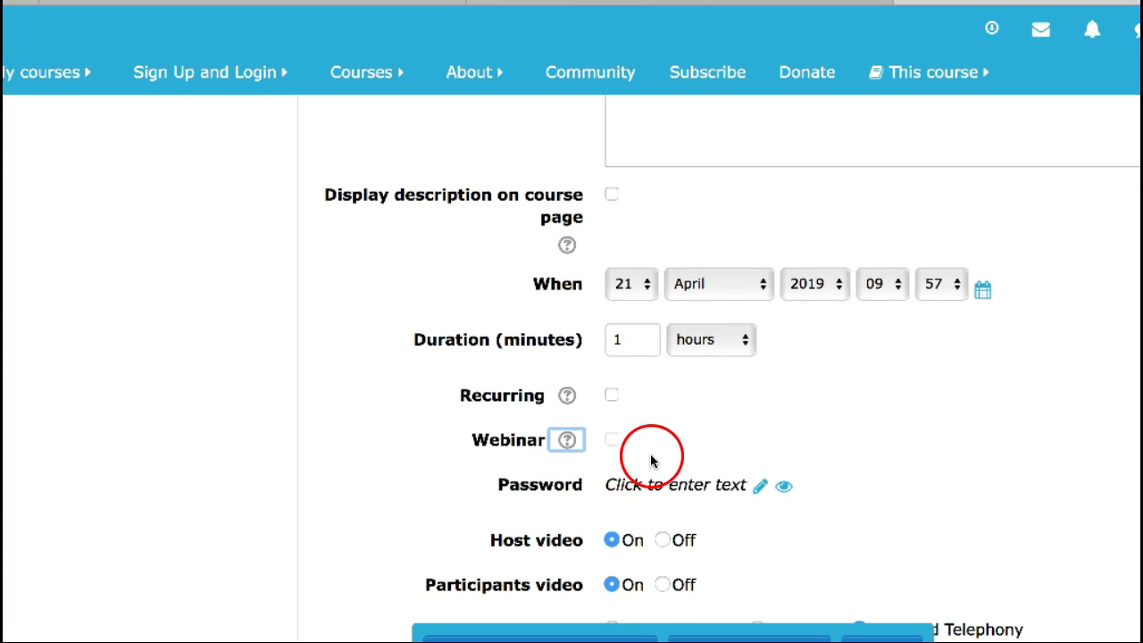
Switch off both the host video and the participants video for the meeting
{"action": "scroll", "coordinate": [652, 537], "scroll_direction": "down", "scroll_amount": 1}
{"action": "left_click", "coordinate": [662, 537]}
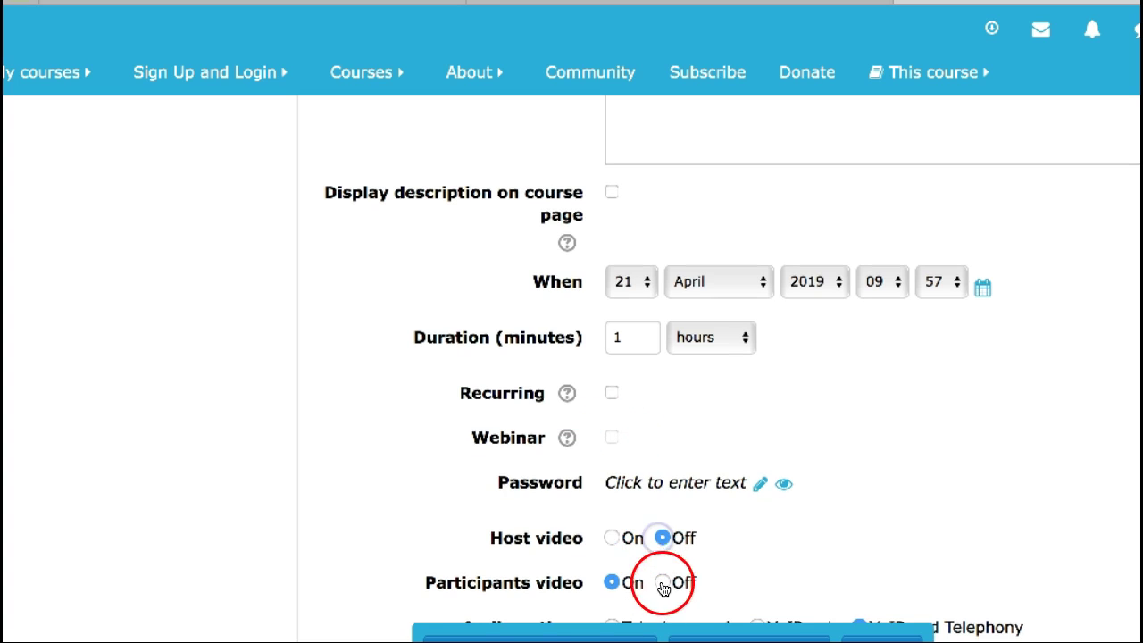
{"action": "left_click", "coordinate": [661, 582]}
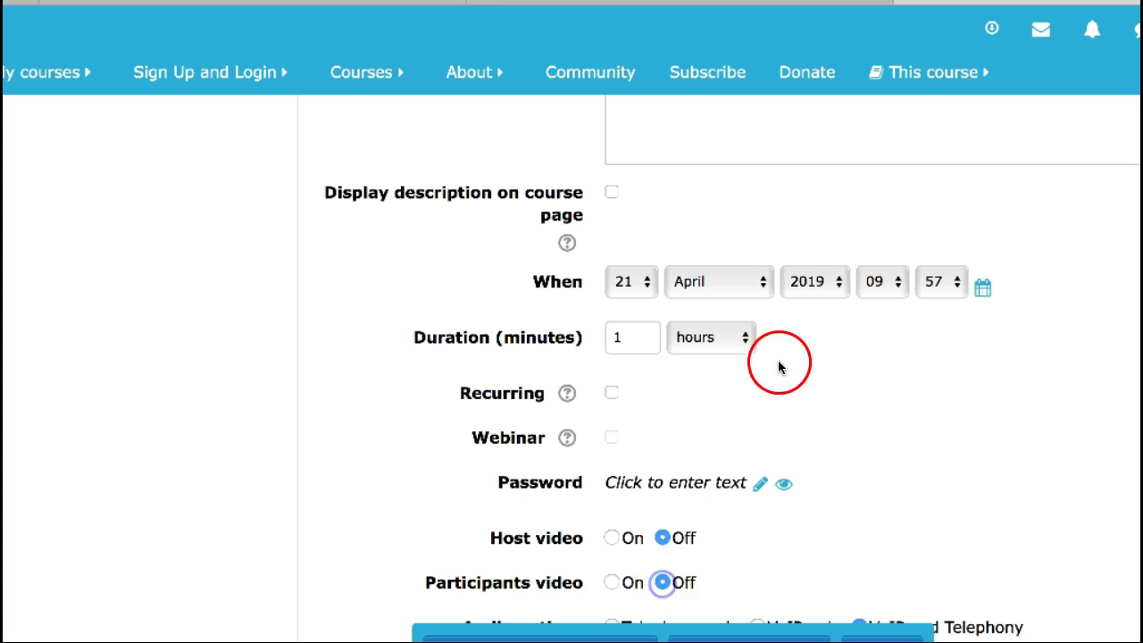
Allow participants to join the Zoom meeting before the host
{"action": "scroll", "coordinate": [742, 354], "scroll_direction": "up", "scroll_amount": 1}
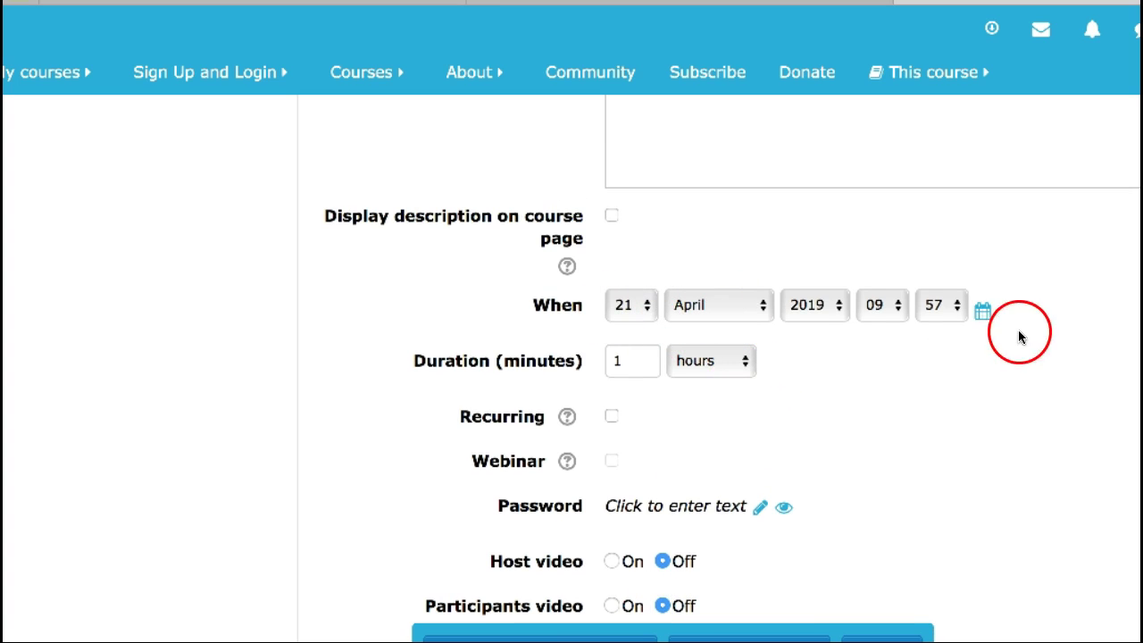
{"action": "scroll", "coordinate": [700, 399], "scroll_direction": "down", "scroll_amount": 1}
{"action": "scroll", "coordinate": [700, 398], "scroll_direction": "down", "scroll_amount": 3}
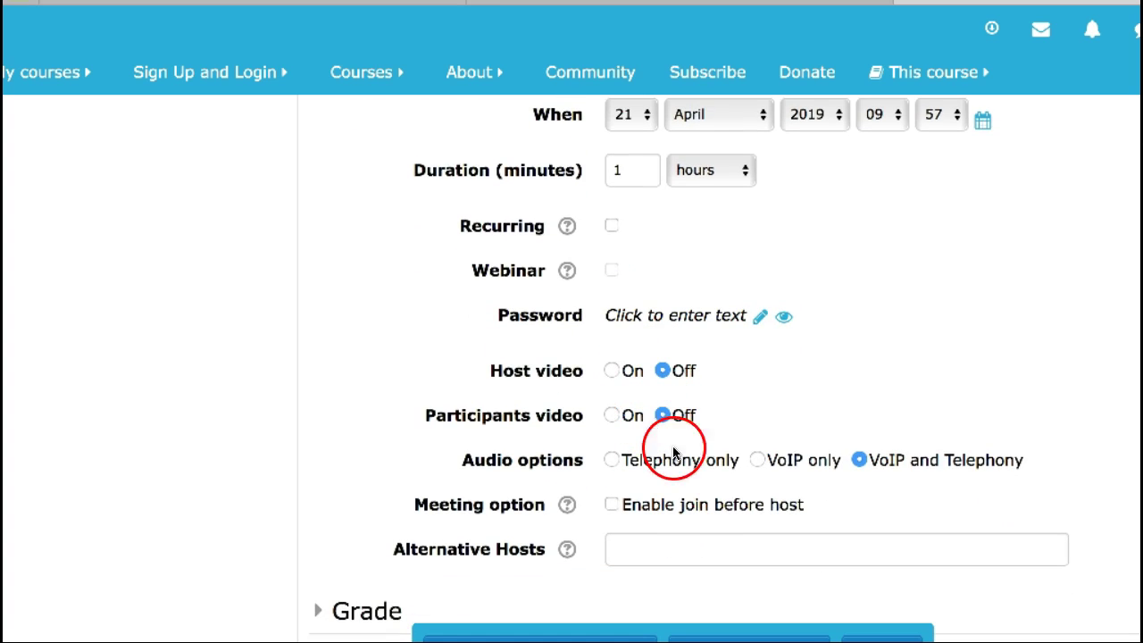
{"action": "scroll", "coordinate": [628, 503], "scroll_direction": "down", "scroll_amount": 1}
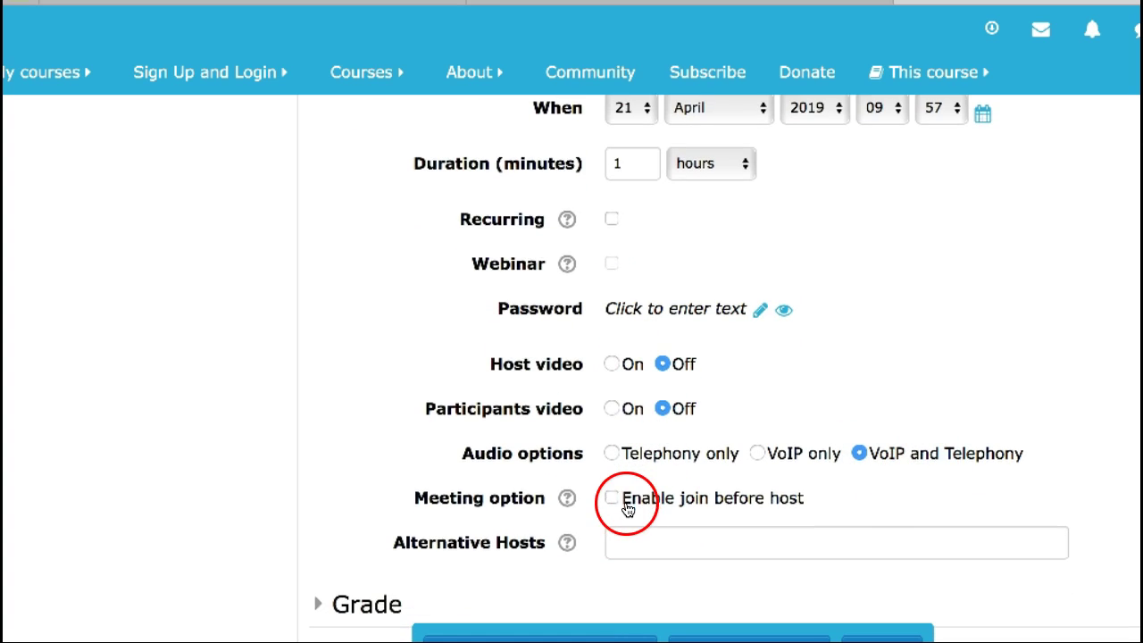
{"action": "left_click", "coordinate": [613, 496]}
Read the help explanation for the meeting's Alternative Hosts field
{"action": "scroll", "coordinate": [612, 496], "scroll_direction": "down", "scroll_amount": 2}
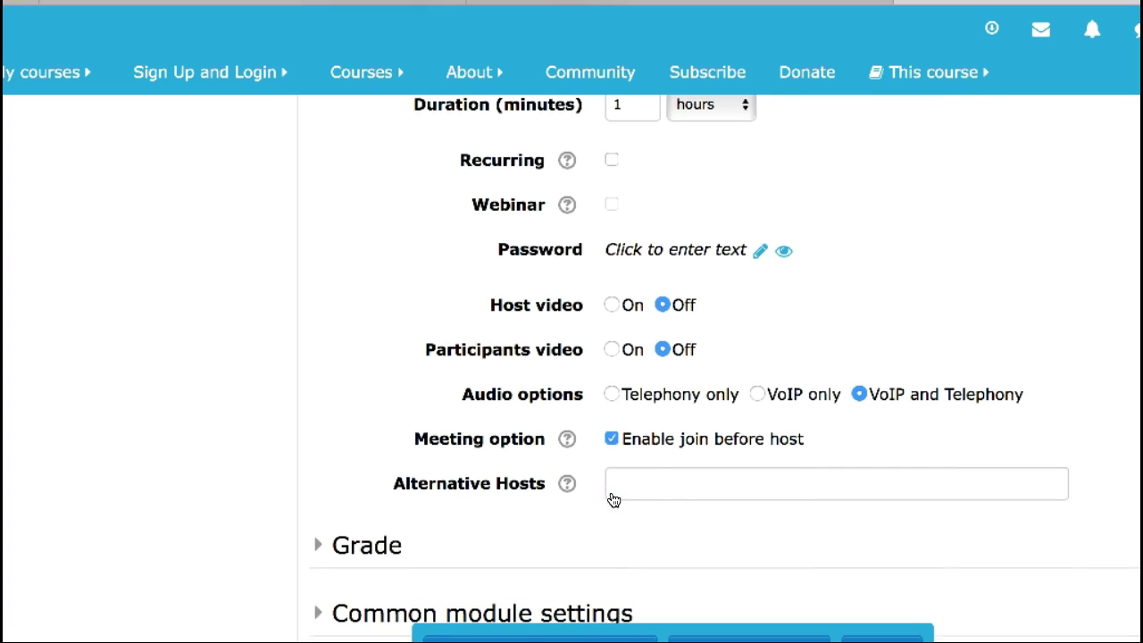
{"action": "left_click", "coordinate": [622, 483]}
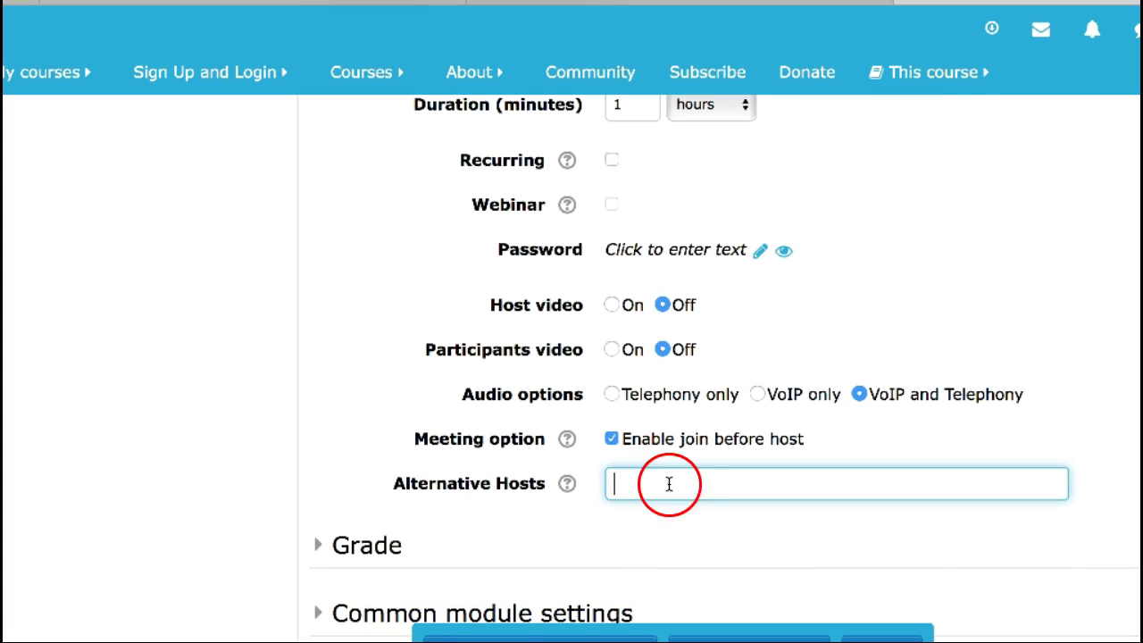
{"action": "left_click", "coordinate": [567, 484]}
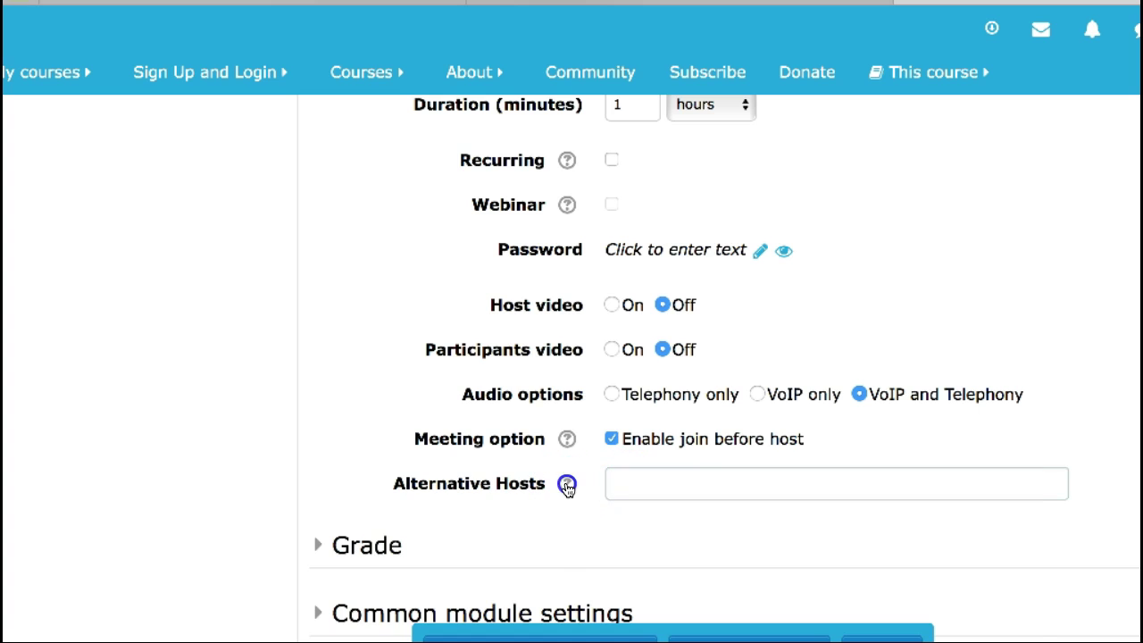
{"action": "scroll", "coordinate": [583, 486], "scroll_direction": "down", "scroll_amount": 1}
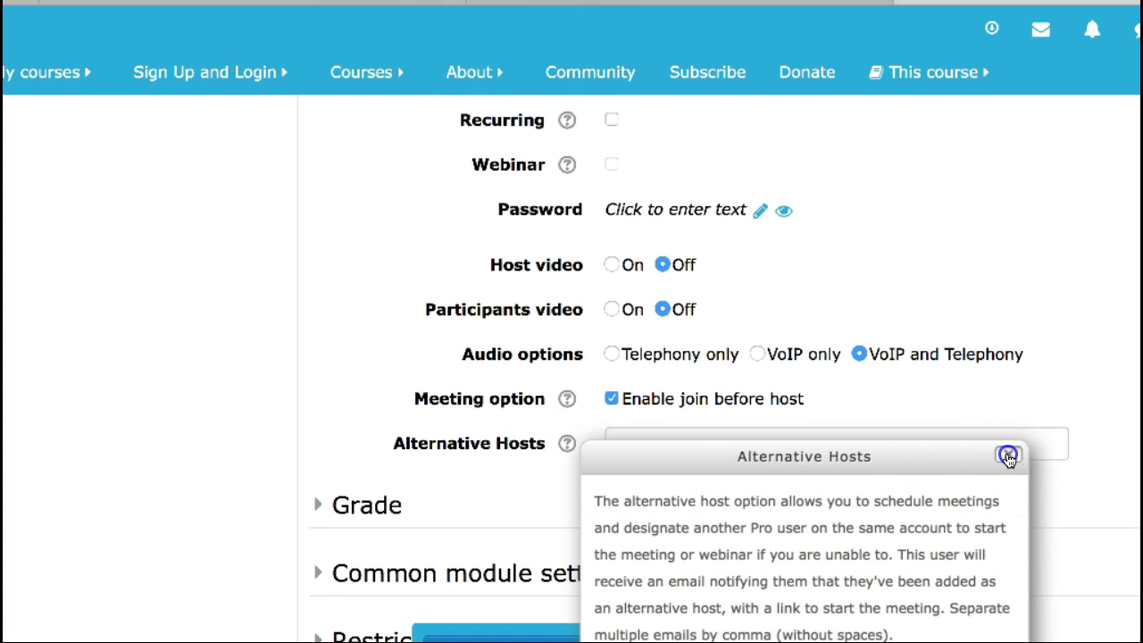
{"action": "left_click", "coordinate": [1009, 457]}
Expand the Grade section of the meeting form and examine its grading options
{"action": "scroll", "coordinate": [712, 357], "scroll_direction": "down", "scroll_amount": 2}
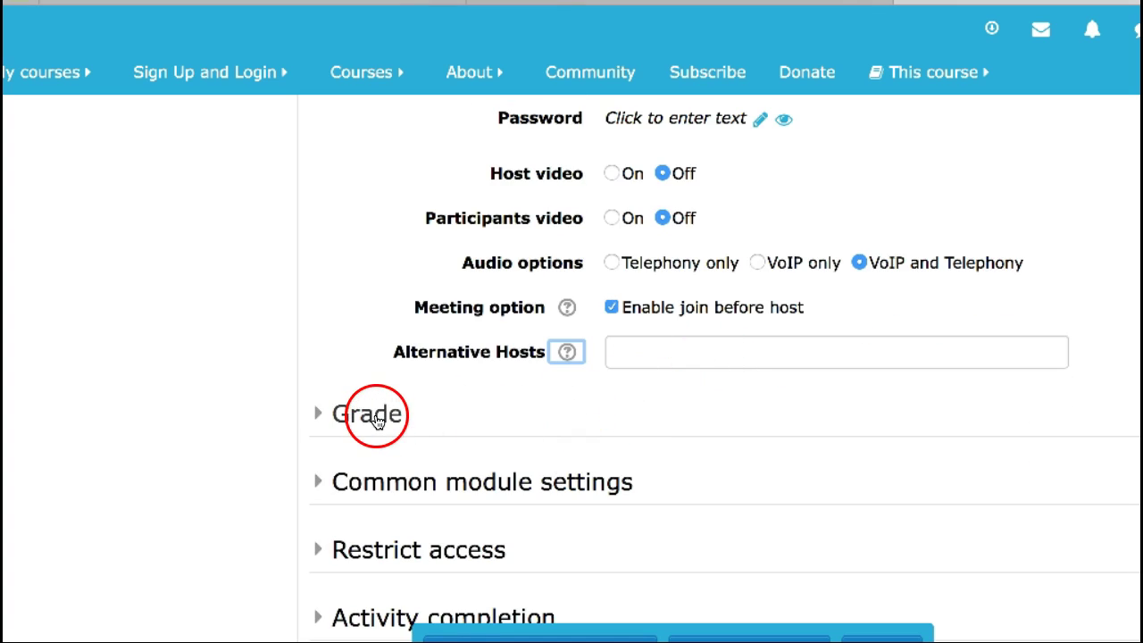
{"action": "left_click", "coordinate": [377, 421]}
{"action": "scroll", "coordinate": [473, 426], "scroll_direction": "down", "scroll_amount": 5}
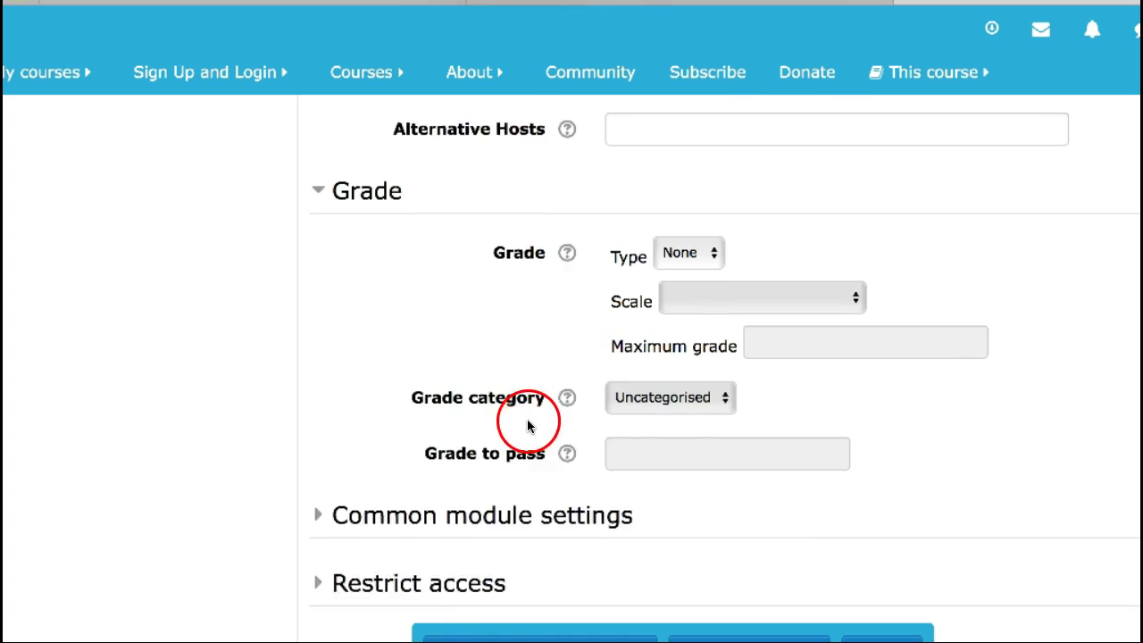
Expand the Common module settings and Restrict access sections of the meeting form and examine their options
{"action": "left_click", "coordinate": [455, 461]}
{"action": "scroll", "coordinate": [453, 453], "scroll_direction": "down", "scroll_amount": 3}
{"action": "left_click", "coordinate": [431, 442]}
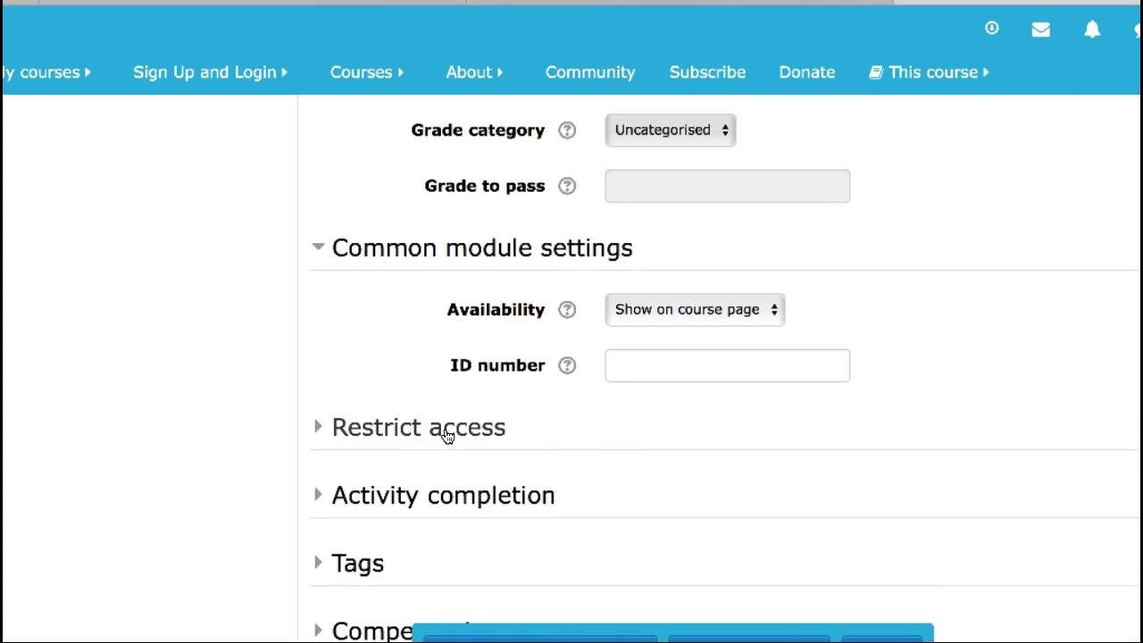
{"action": "left_click", "coordinate": [446, 435]}
{"action": "scroll", "coordinate": [451, 407], "scroll_direction": "down", "scroll_amount": 4}
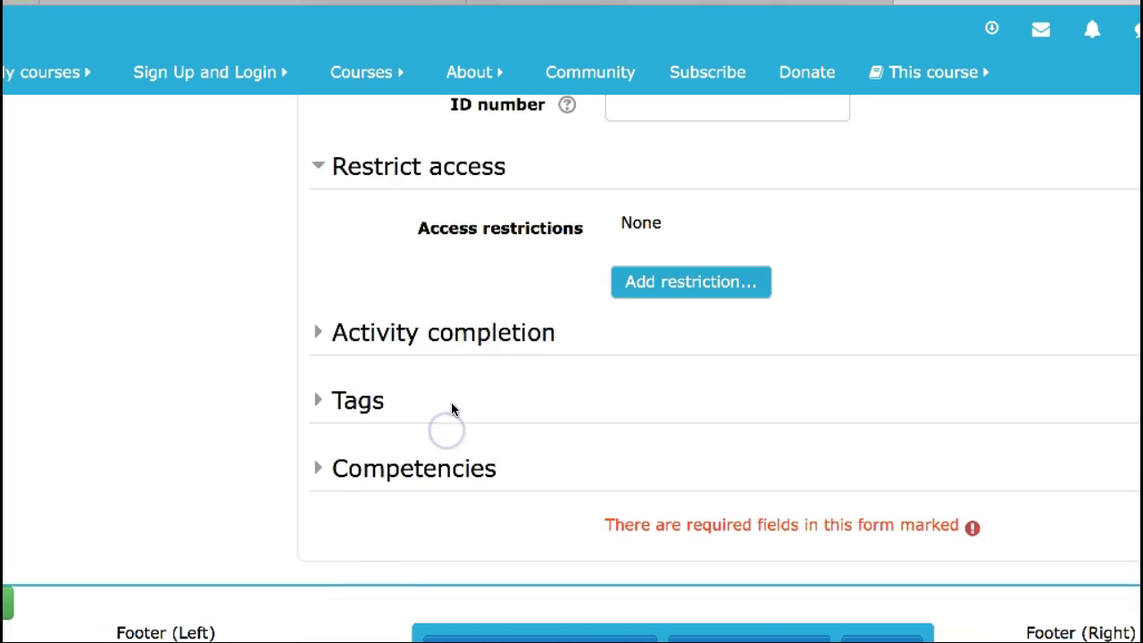
Set the activity's completion tracking to "Do not indicate activity completion" and save and display the meeting
{"action": "left_click", "coordinate": [500, 332]}
{"action": "scroll", "coordinate": [505, 381], "scroll_direction": "down", "scroll_amount": 1}
{"action": "left_click", "coordinate": [661, 350]}
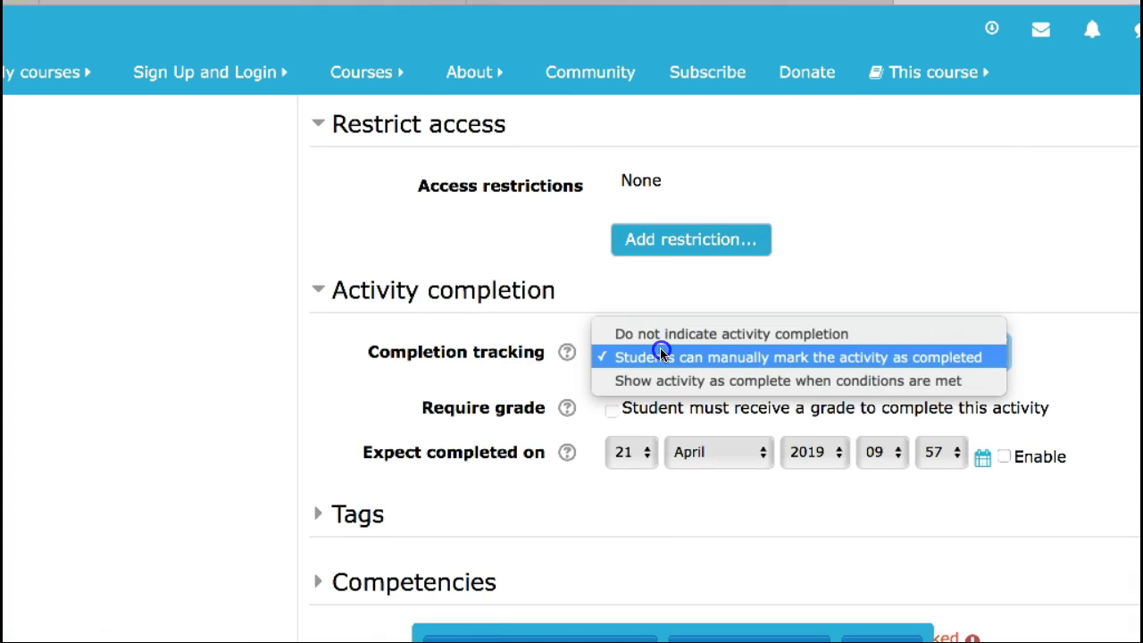
{"action": "left_click", "coordinate": [662, 334]}
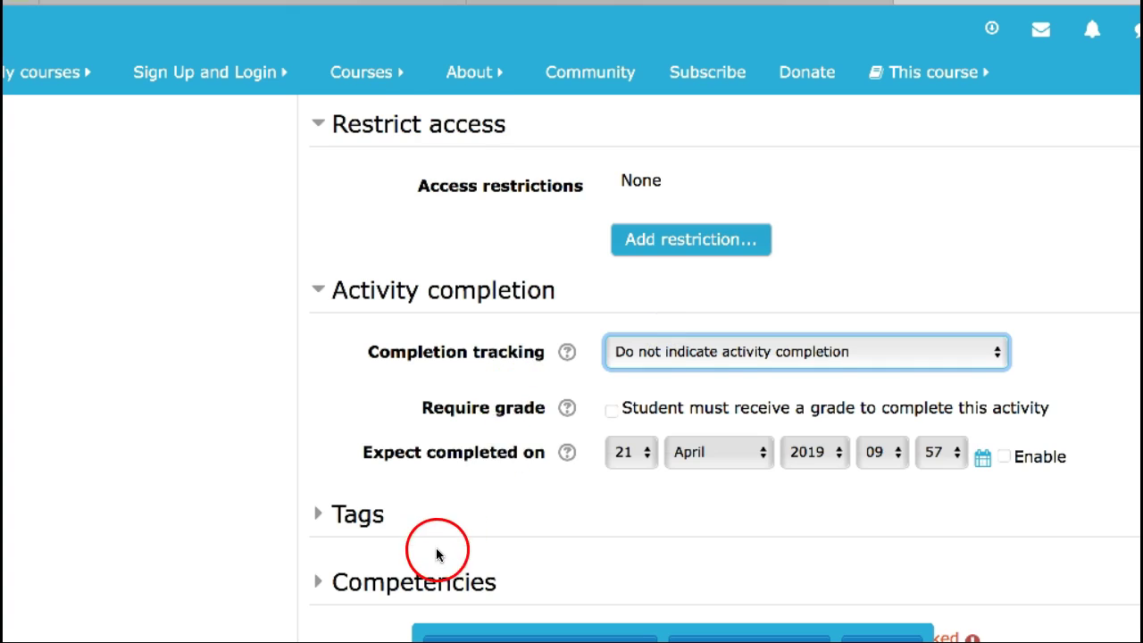
{"action": "scroll", "coordinate": [464, 558], "scroll_direction": "down", "scroll_amount": 1}
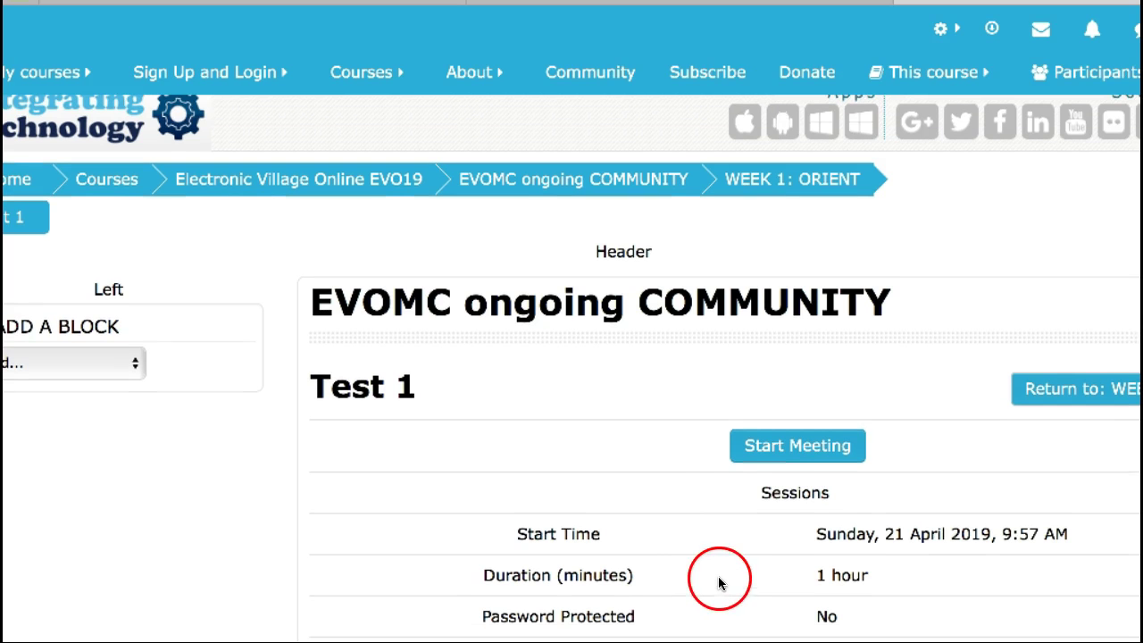
Review the session details of the Test 1 meeting and start the meeting in Zoom
{"action": "scroll", "coordinate": [643, 441], "scroll_direction": "down", "scroll_amount": 3}
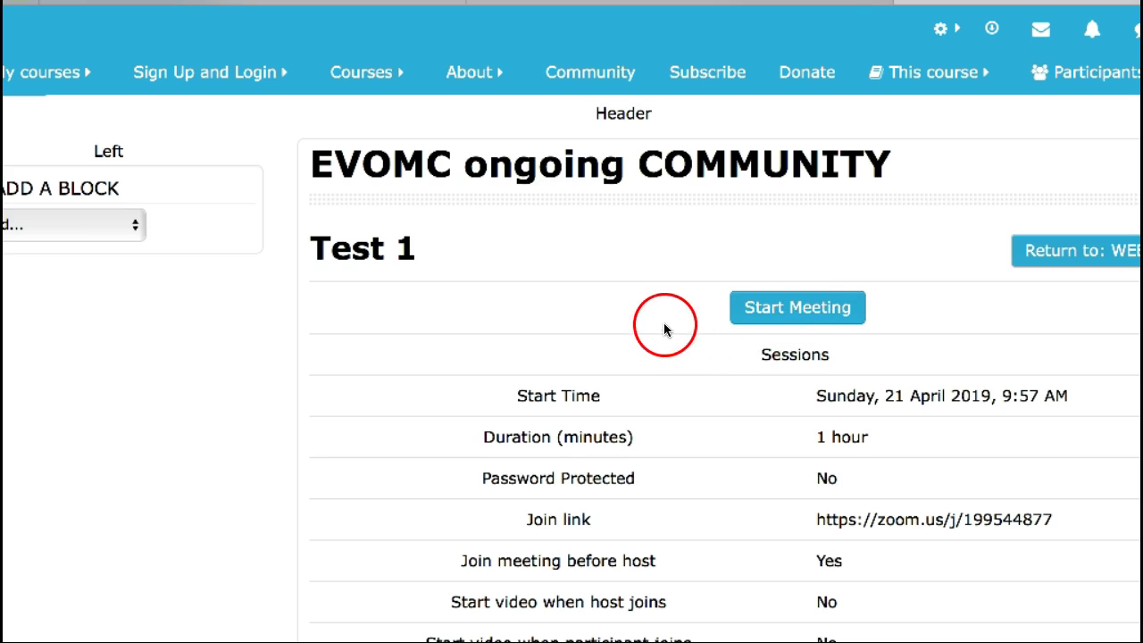
{"action": "scroll", "coordinate": [735, 470], "scroll_direction": "down", "scroll_amount": 1}
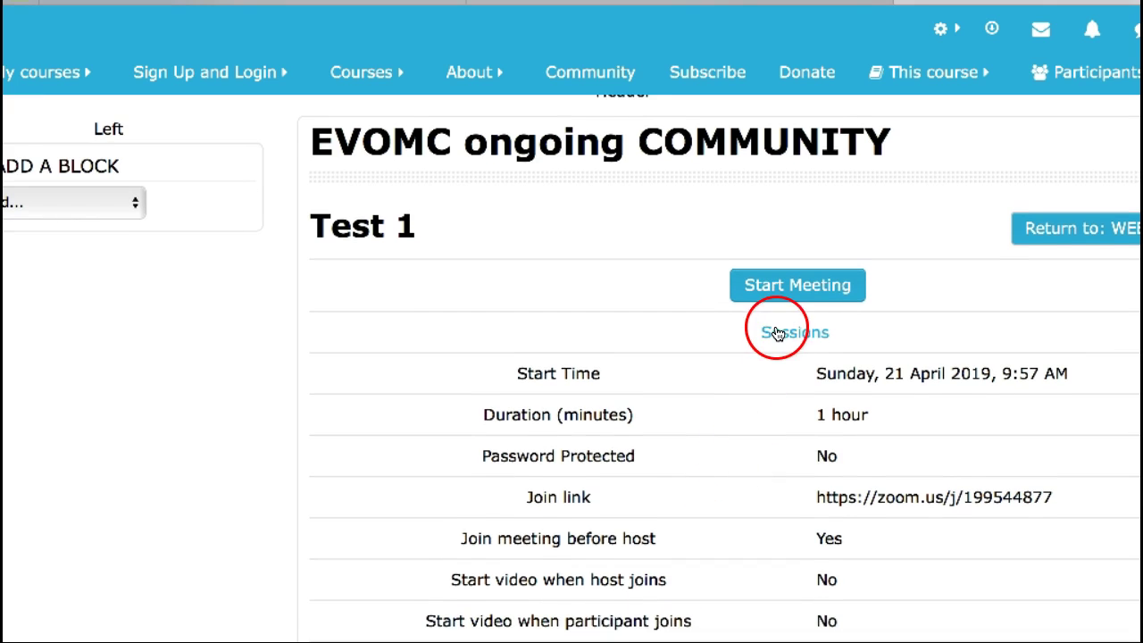
{"action": "scroll", "coordinate": [760, 592], "scroll_direction": "down", "scroll_amount": 1}
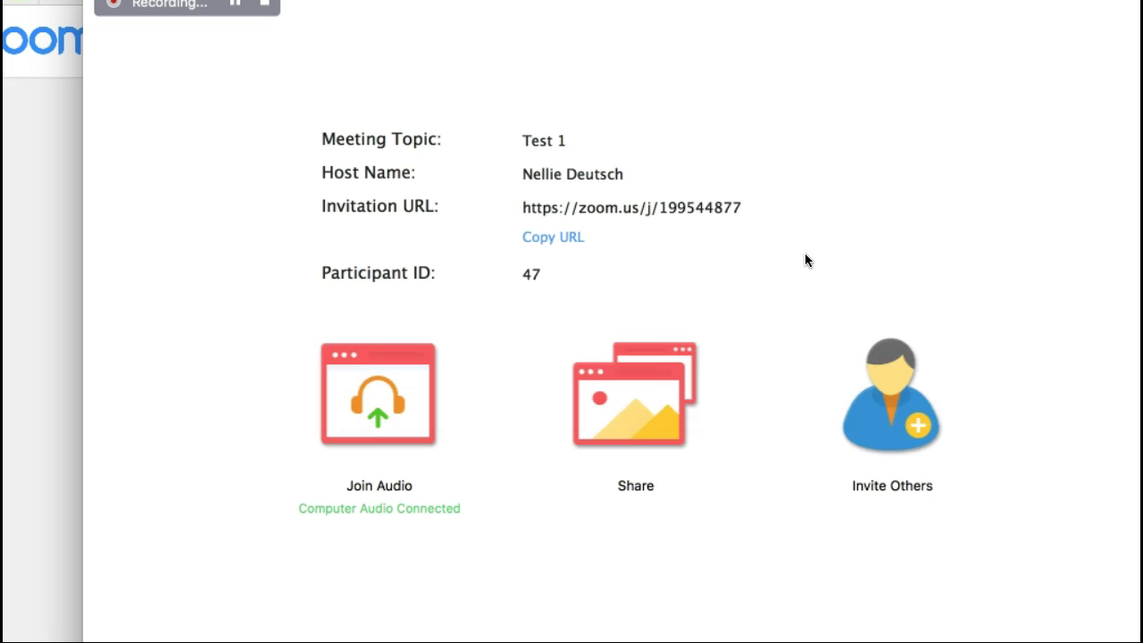
{"action": "left_click", "coordinate": [769, 374]}
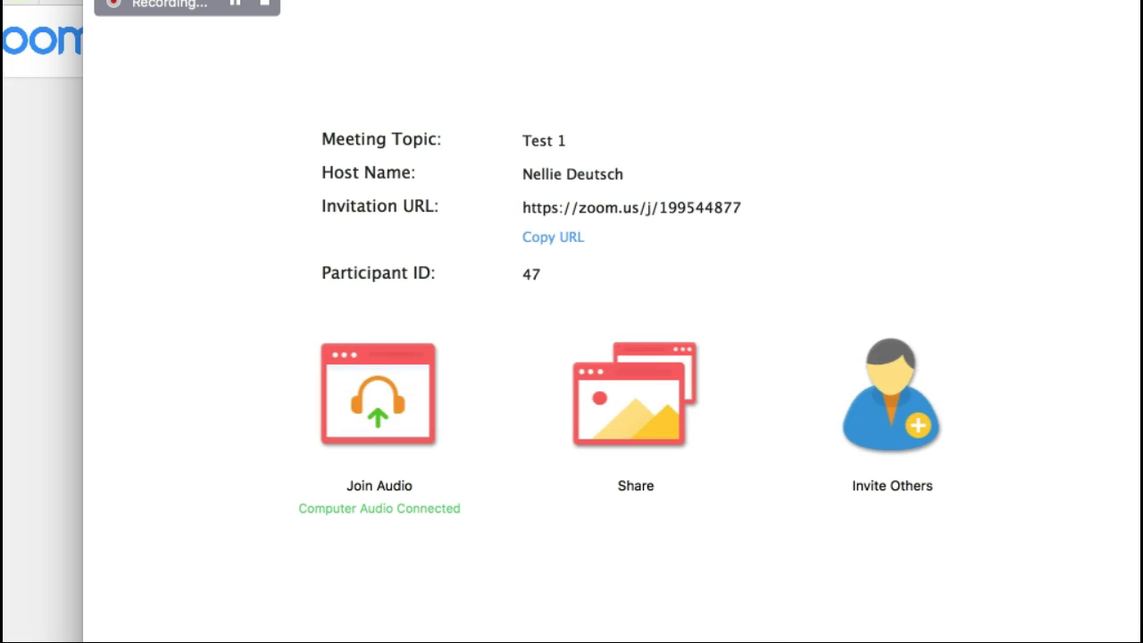